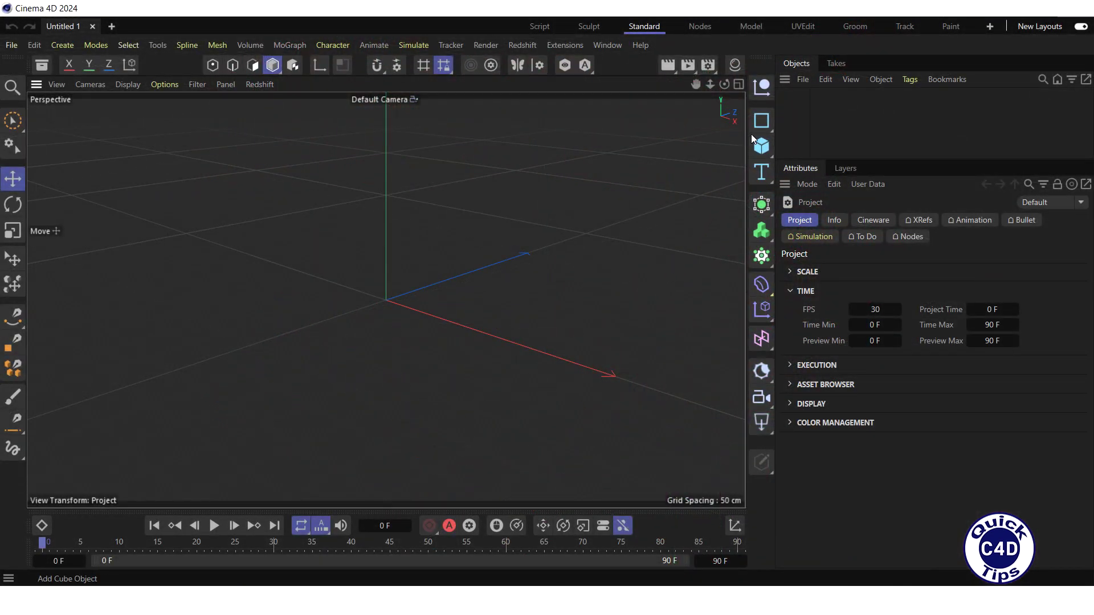
# Create a Helix spline with Height 400 cm in the XZ plane, framed fully in view.
pyautogui.click(762, 123)
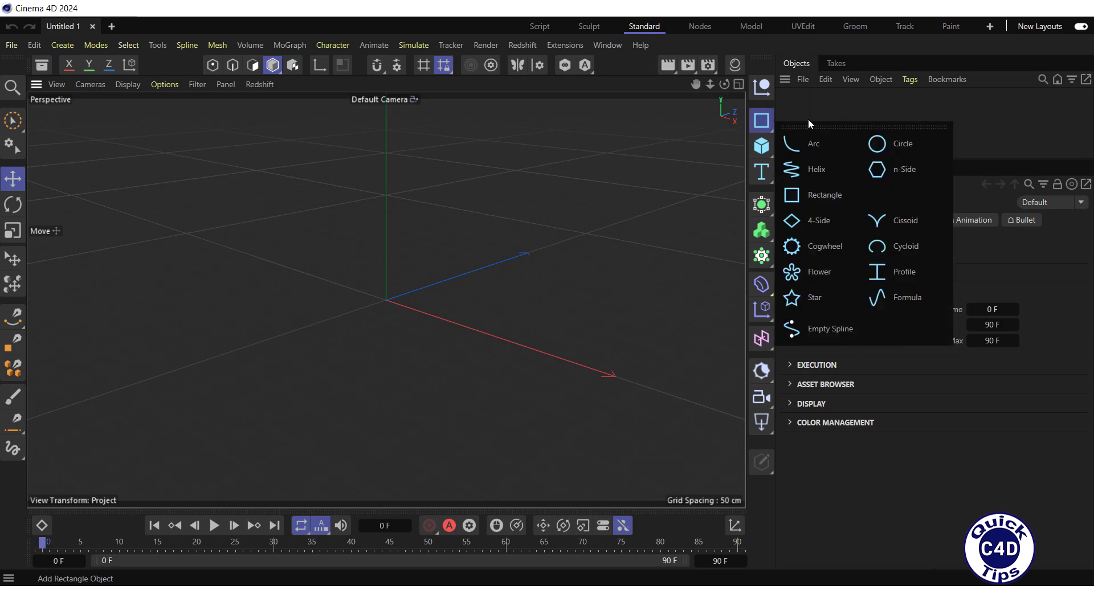
pyautogui.click(817, 173)
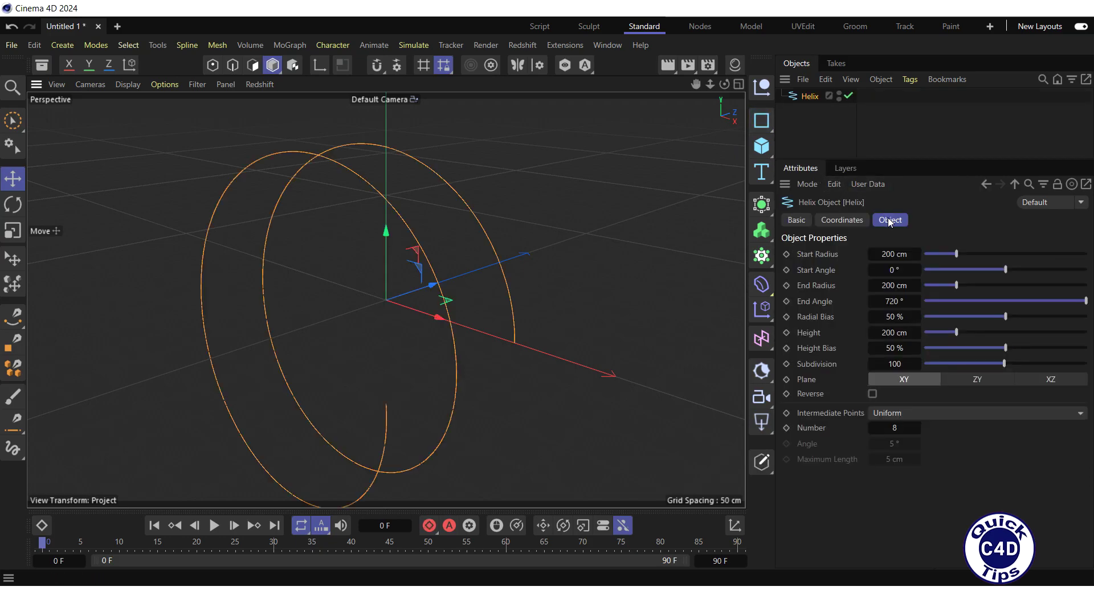
pyautogui.click(894, 332)
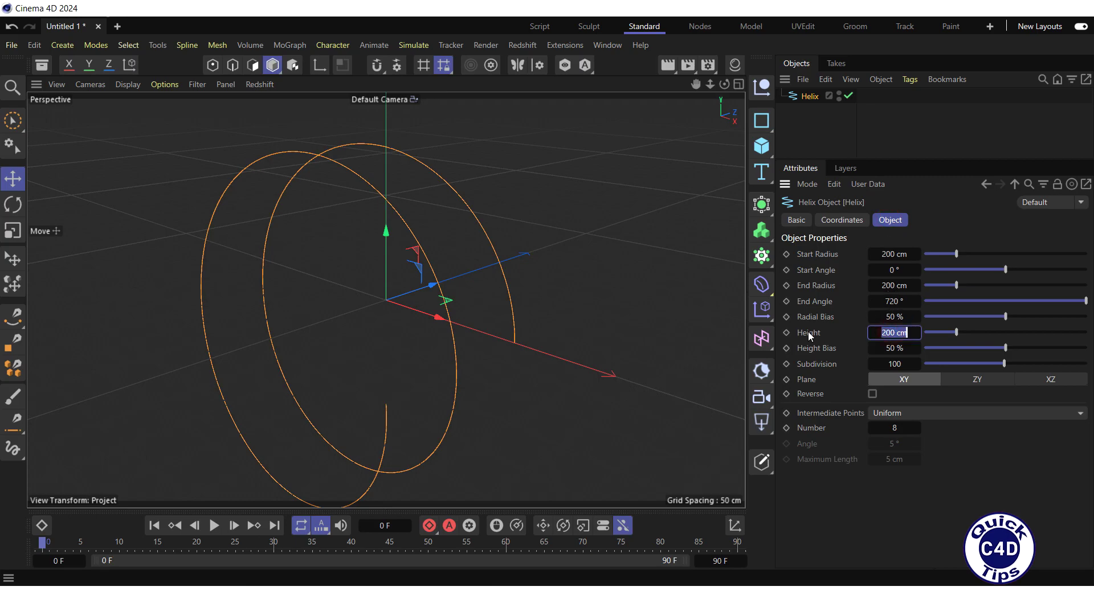
pyautogui.write('400')
pyautogui.press('Return')
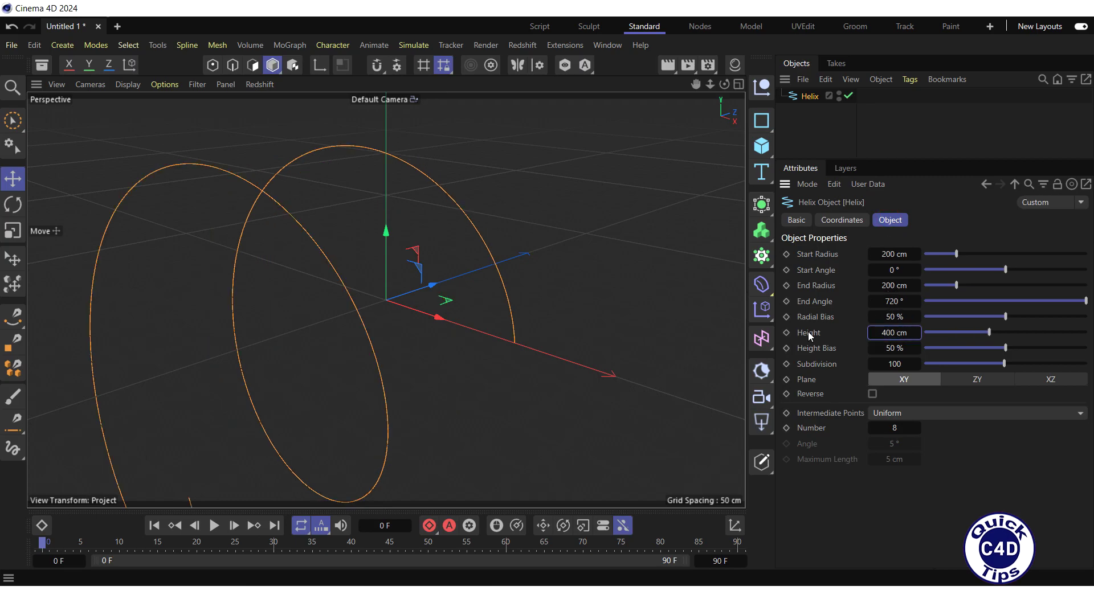
pyautogui.click(1045, 379)
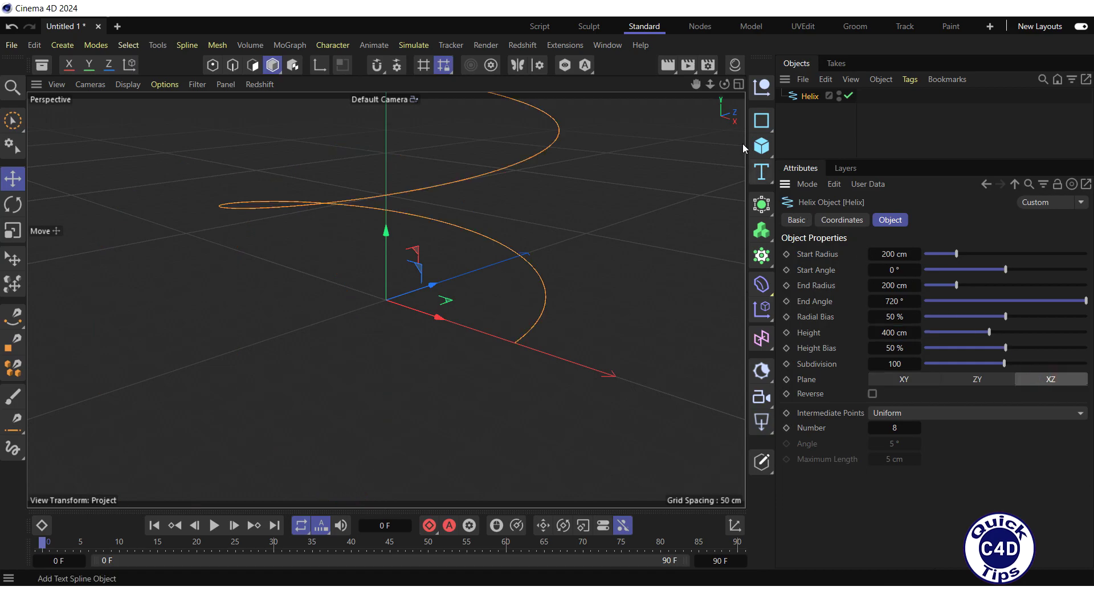
pyautogui.moveTo(696, 84); pyautogui.dragTo(695, 205)
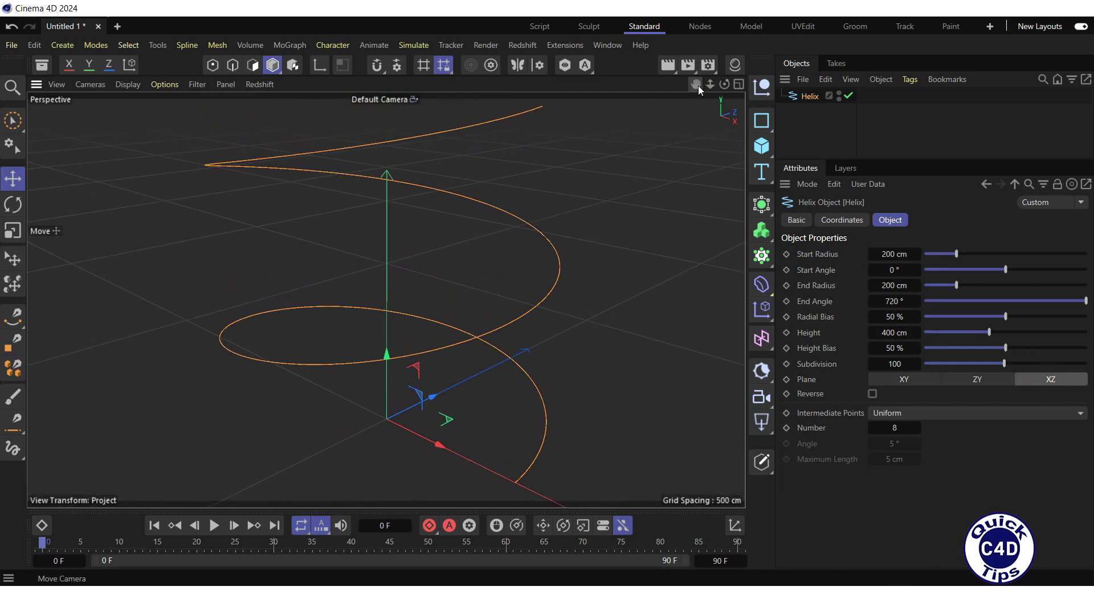
pyautogui.moveTo(710, 84); pyautogui.dragTo(672, 97)
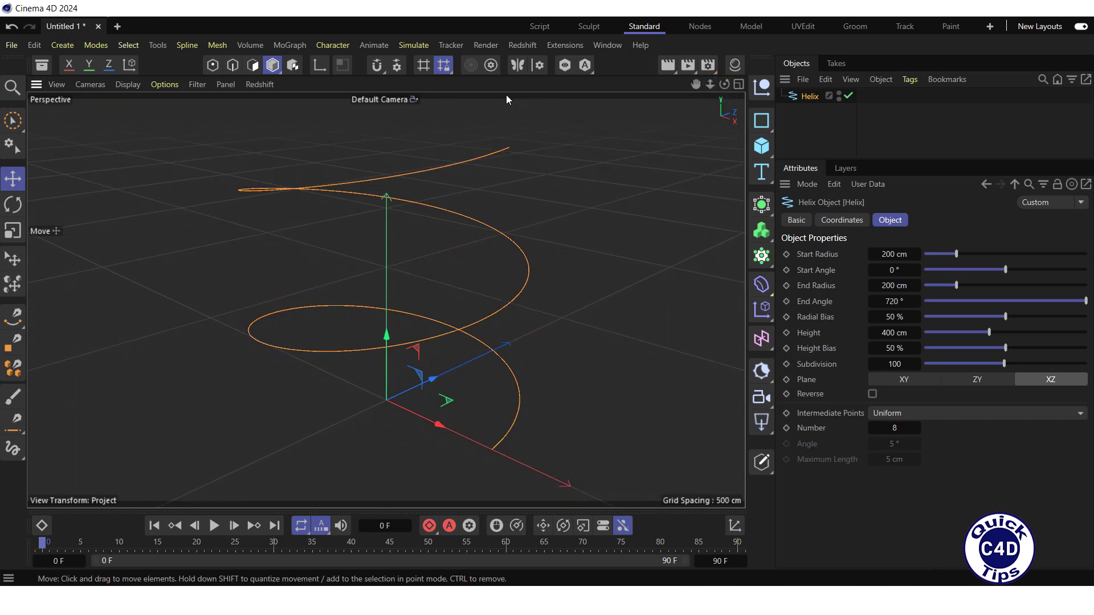
# Add a particle Emitter and give it an Align to Spline tag.
pyautogui.click(414, 46)
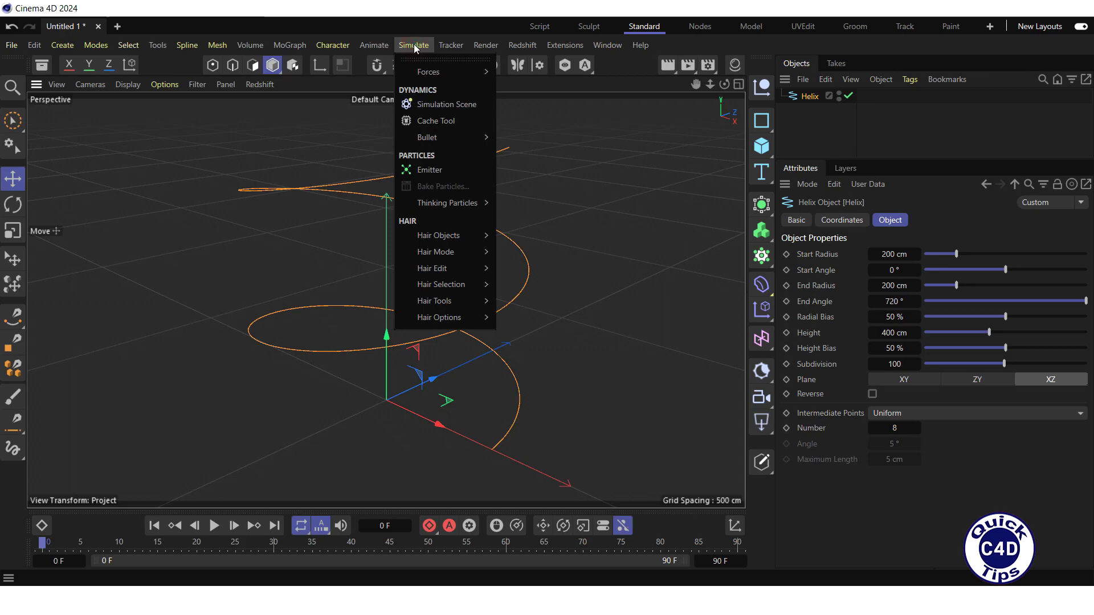
pyautogui.click(433, 171)
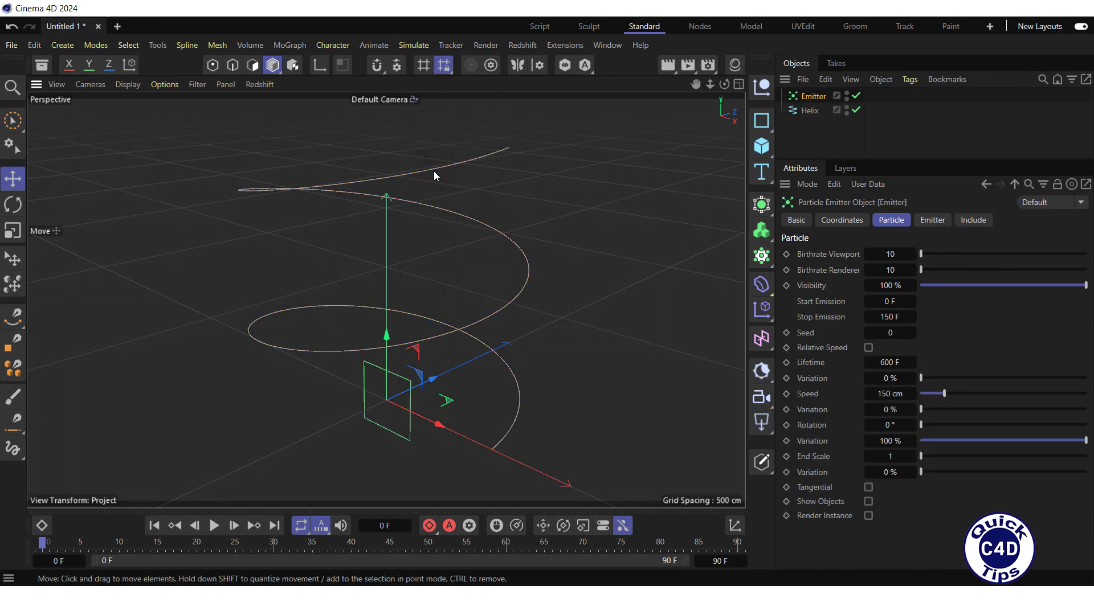
pyautogui.rightClick(812, 97)
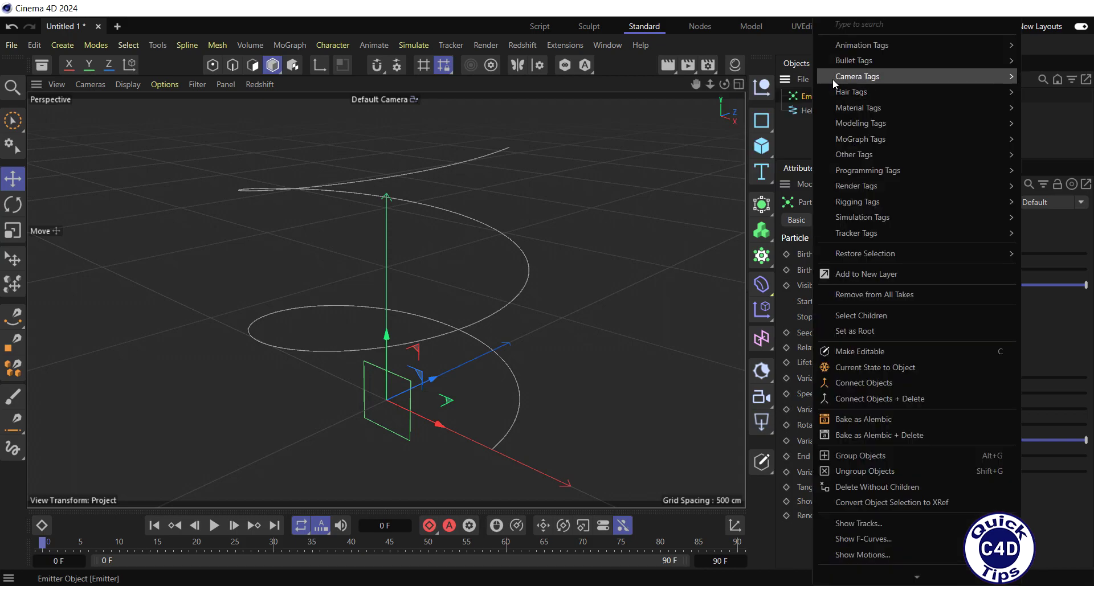
pyautogui.moveTo(844, 50)
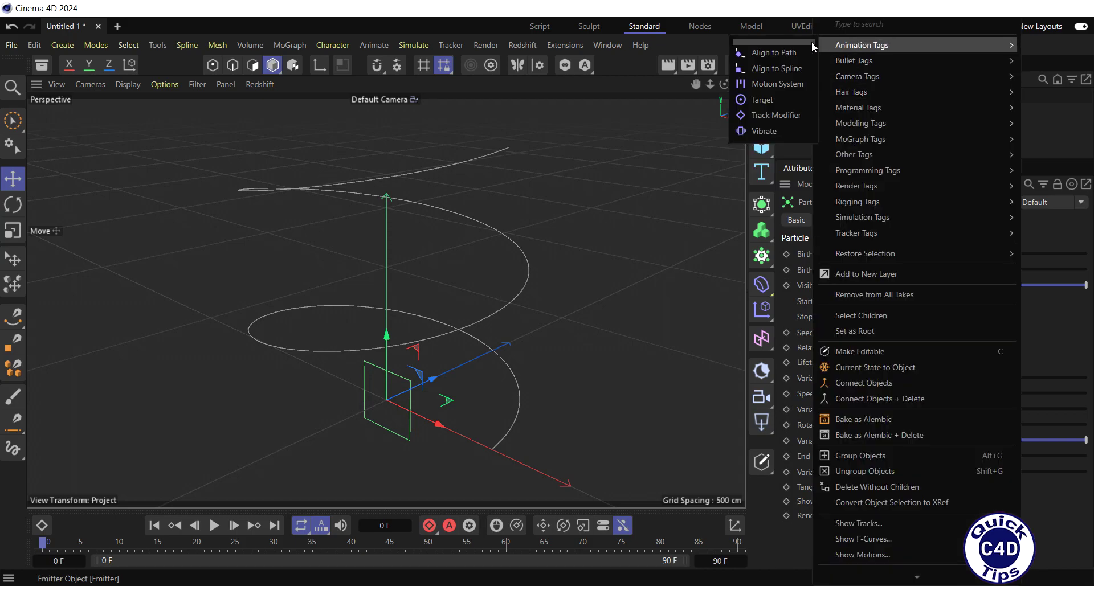
pyautogui.click(763, 70)
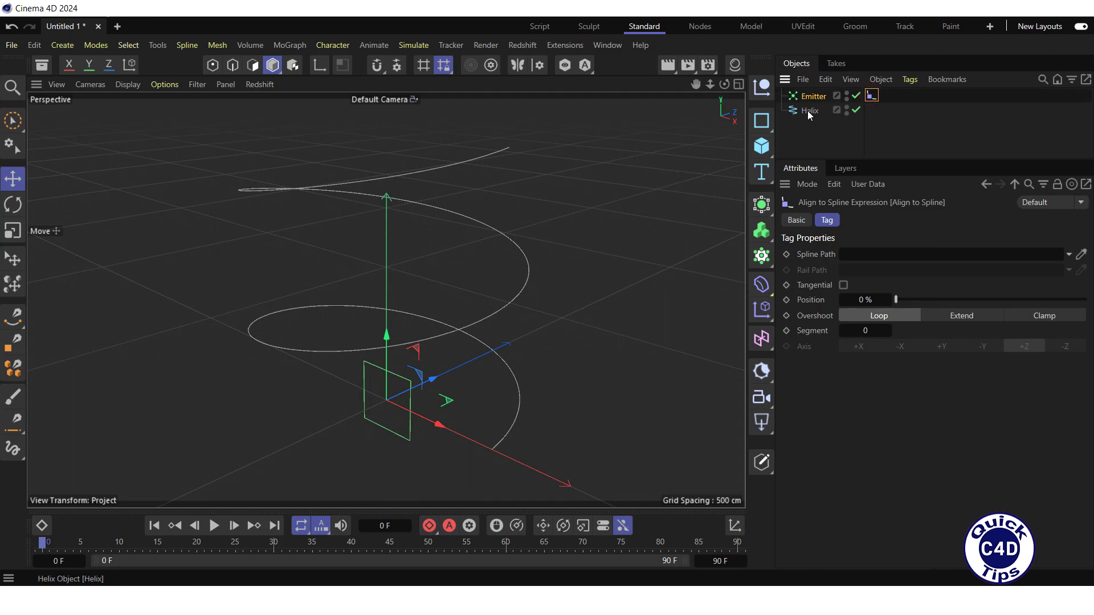
# Set the Helix as the tag's Spline Path and enable Tangential.
pyautogui.moveTo(810, 112); pyautogui.dragTo(836, 192)
pyautogui.moveTo(855, 243); pyautogui.dragTo(857, 254)
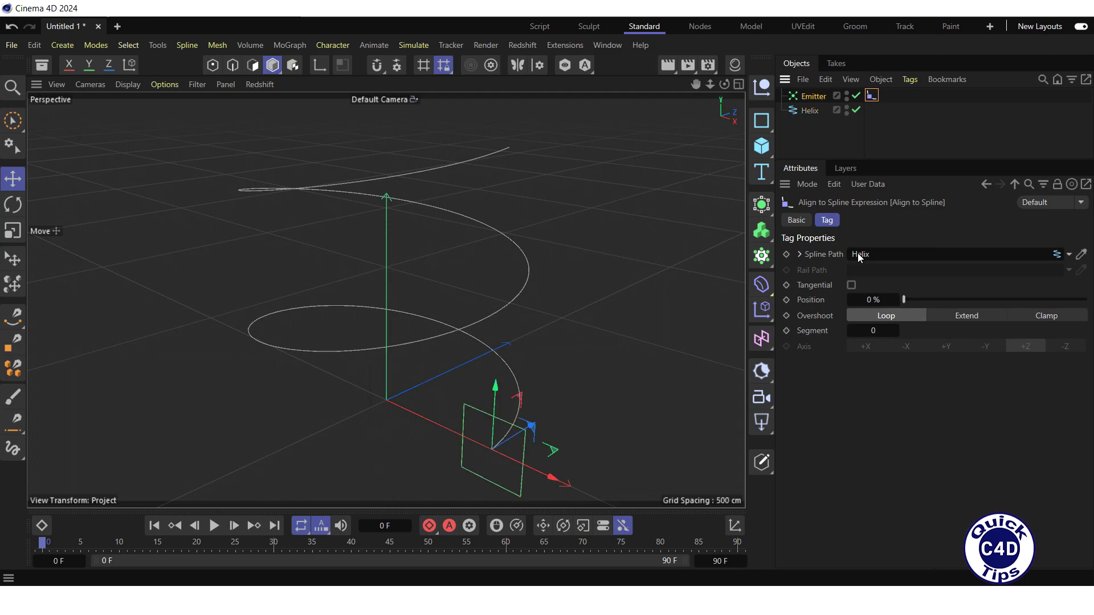
pyautogui.click(852, 285)
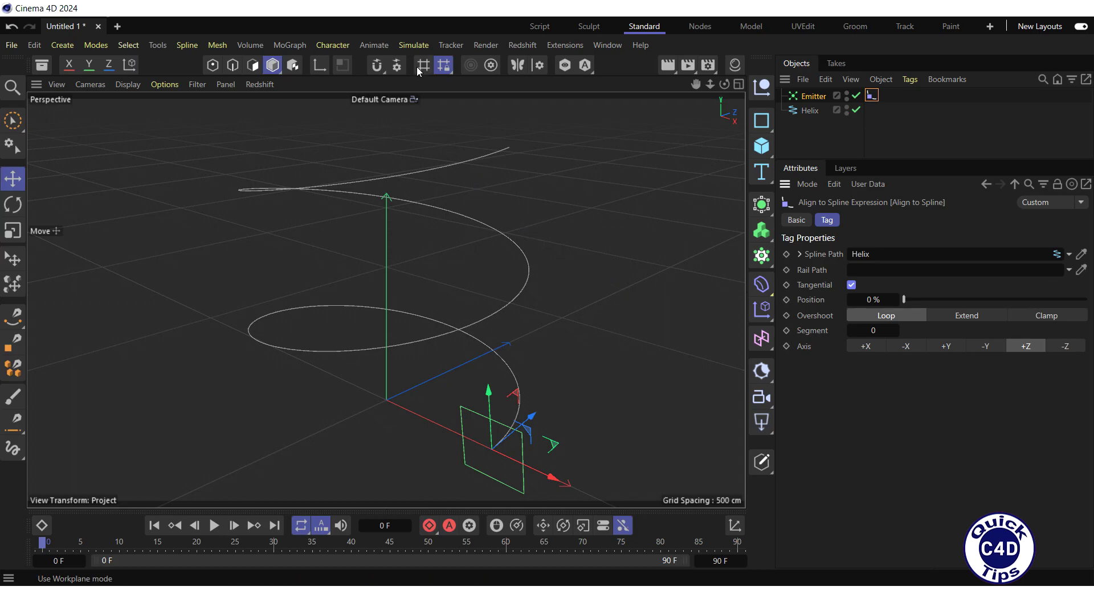
# Add a Field Force and drop the Helix into its Field list.
pyautogui.click(414, 45)
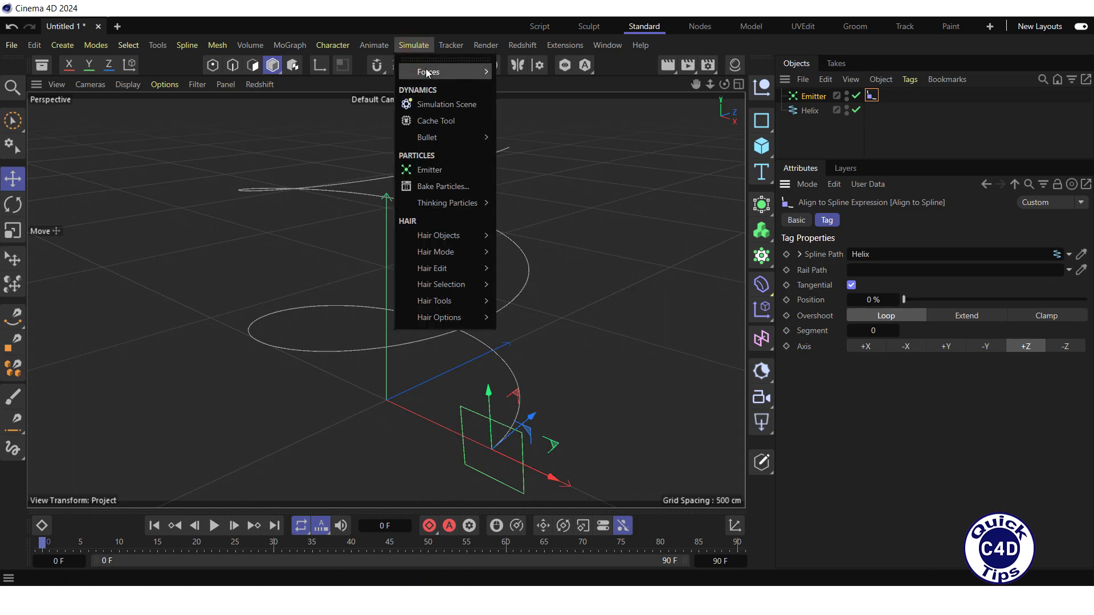
pyautogui.moveTo(427, 73)
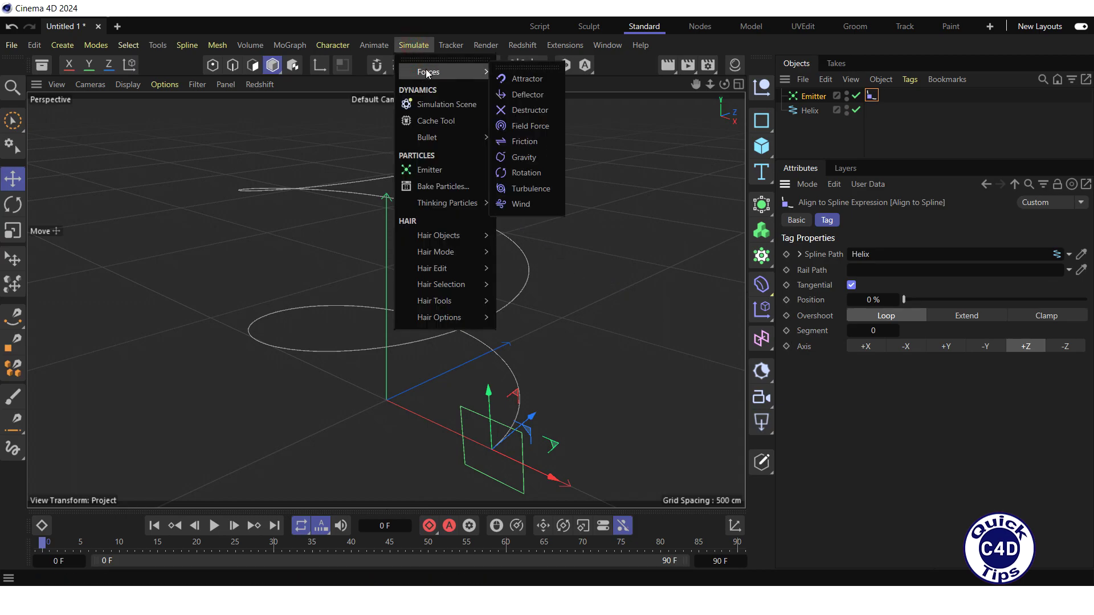
pyautogui.click(529, 126)
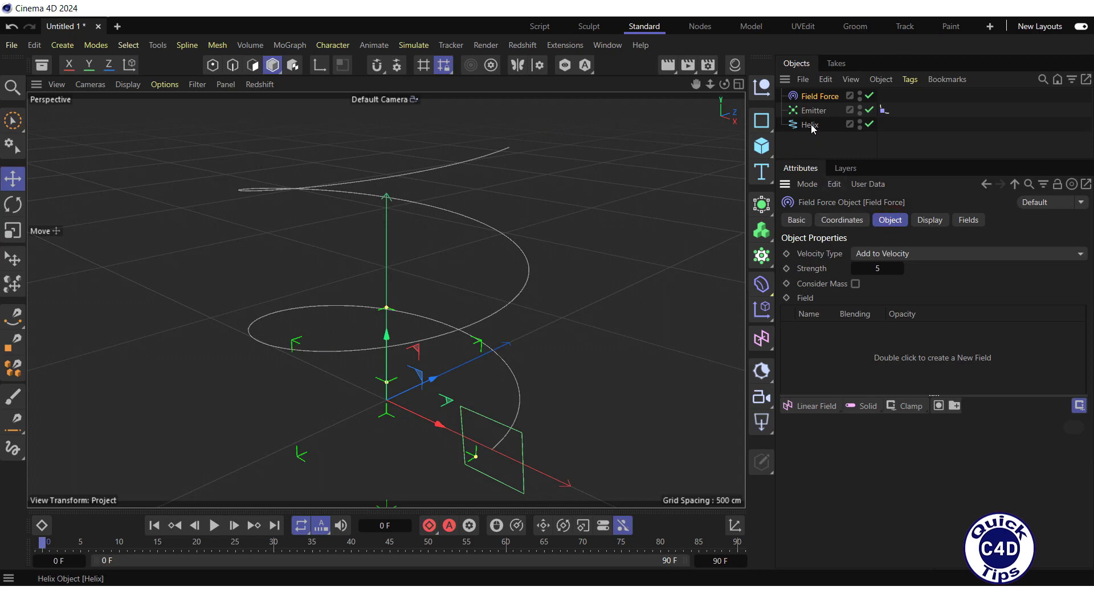
pyautogui.moveTo(813, 127); pyautogui.dragTo(810, 345)
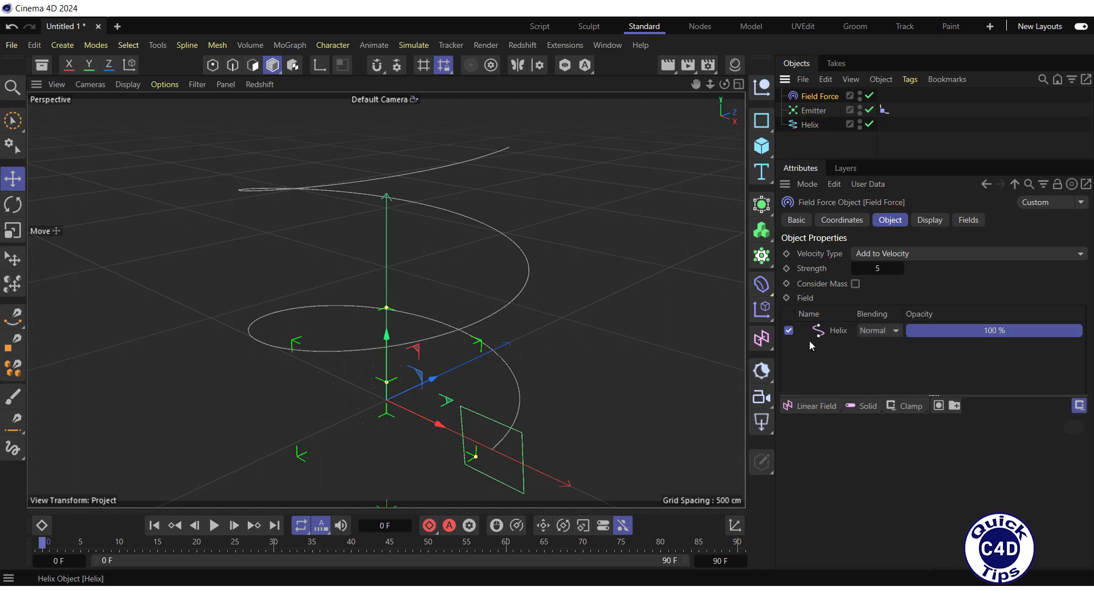
# Set Velocity Type to Change Direction and check the Helix layer's Direction settings.
pyautogui.click(930, 254)
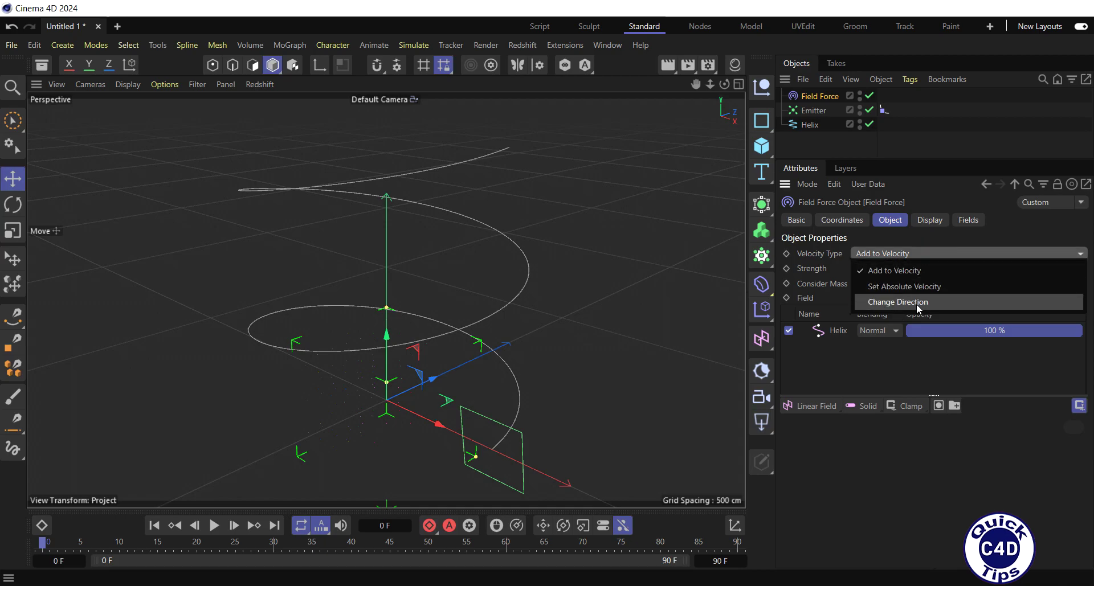
pyautogui.click(915, 306)
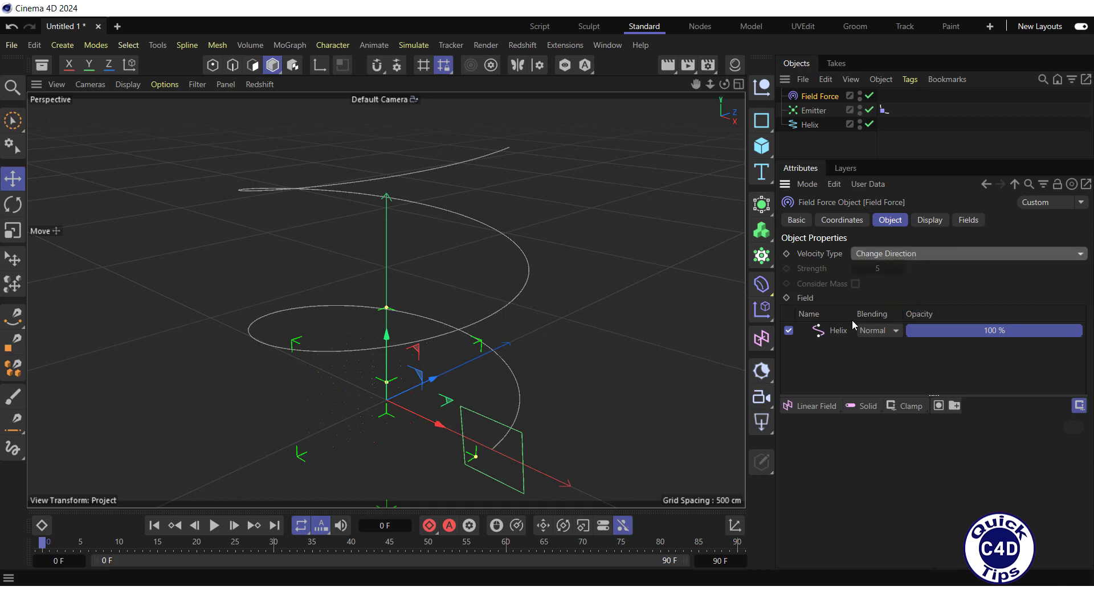
pyautogui.click(838, 332)
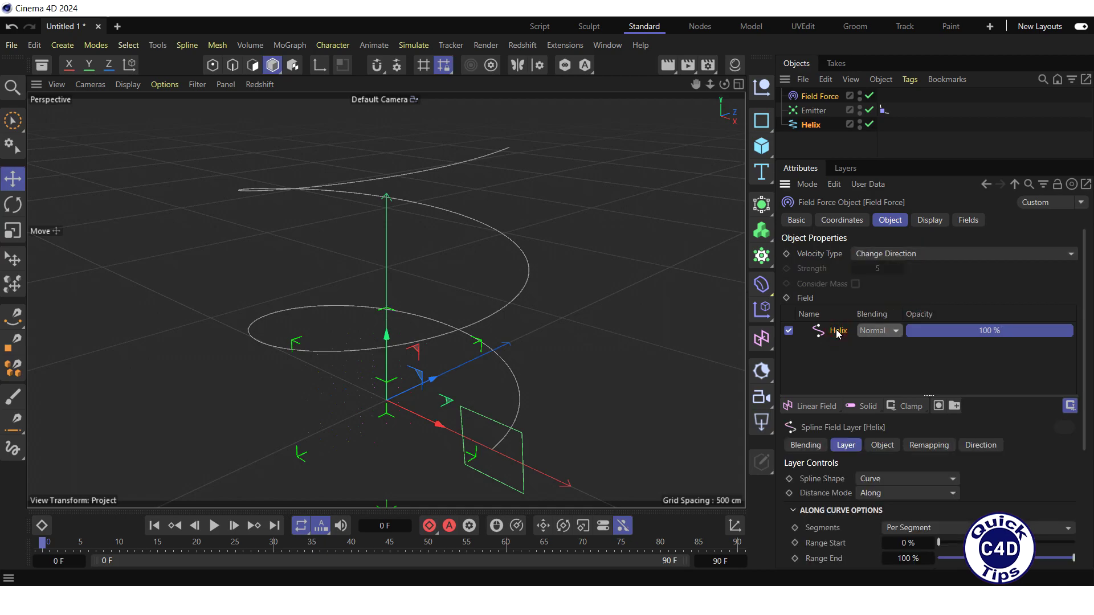
pyautogui.click(980, 446)
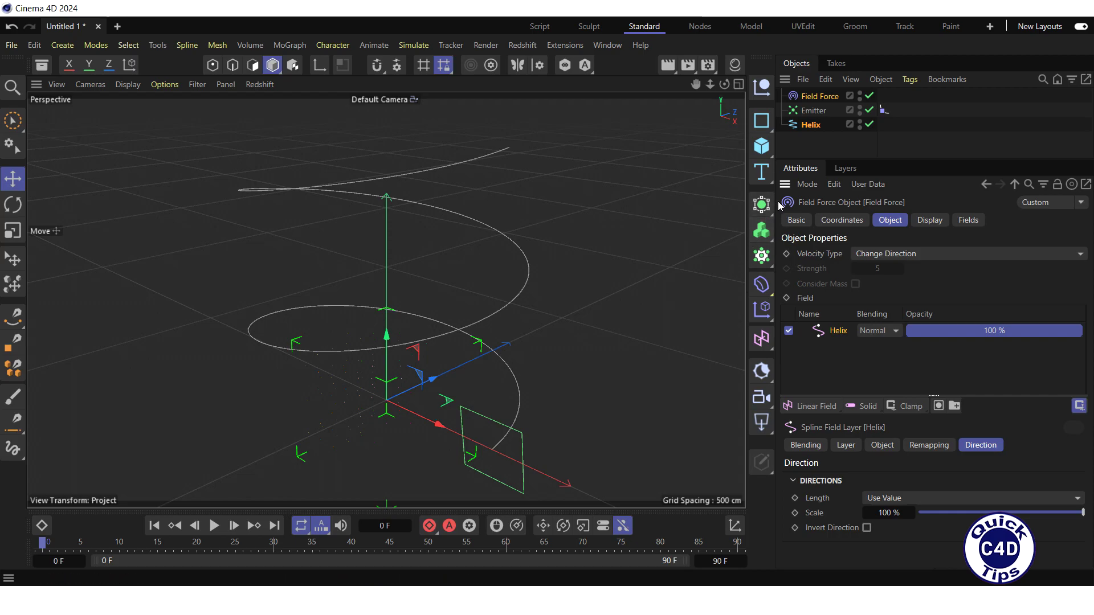
# Set the Emitter's Birthrate Viewport and Renderer to 15 and Speed to 250 cm.
pyautogui.click(816, 112)
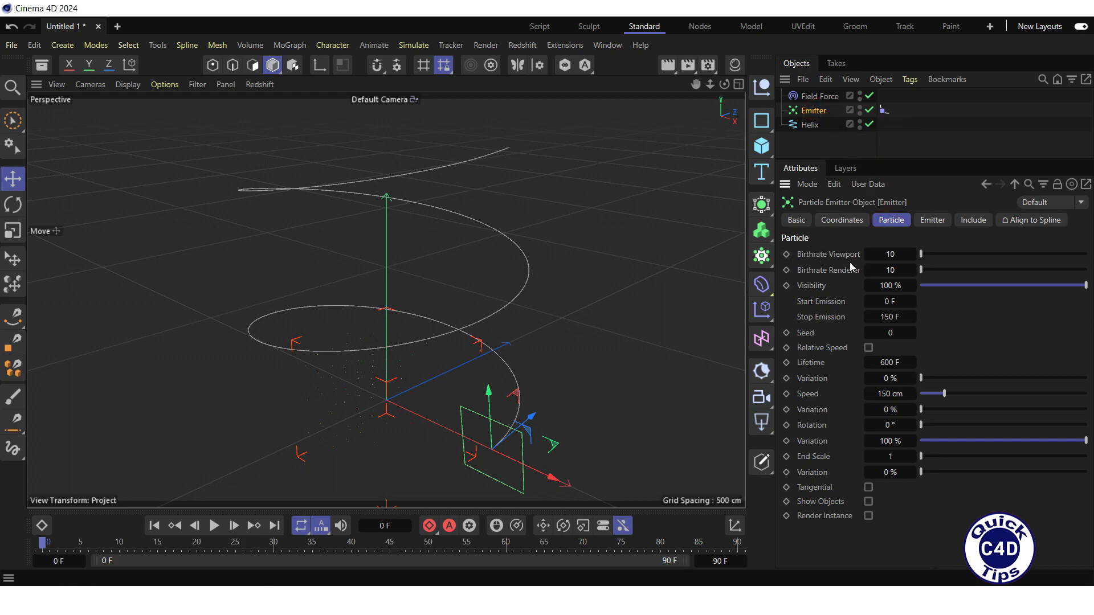
pyautogui.click(890, 254)
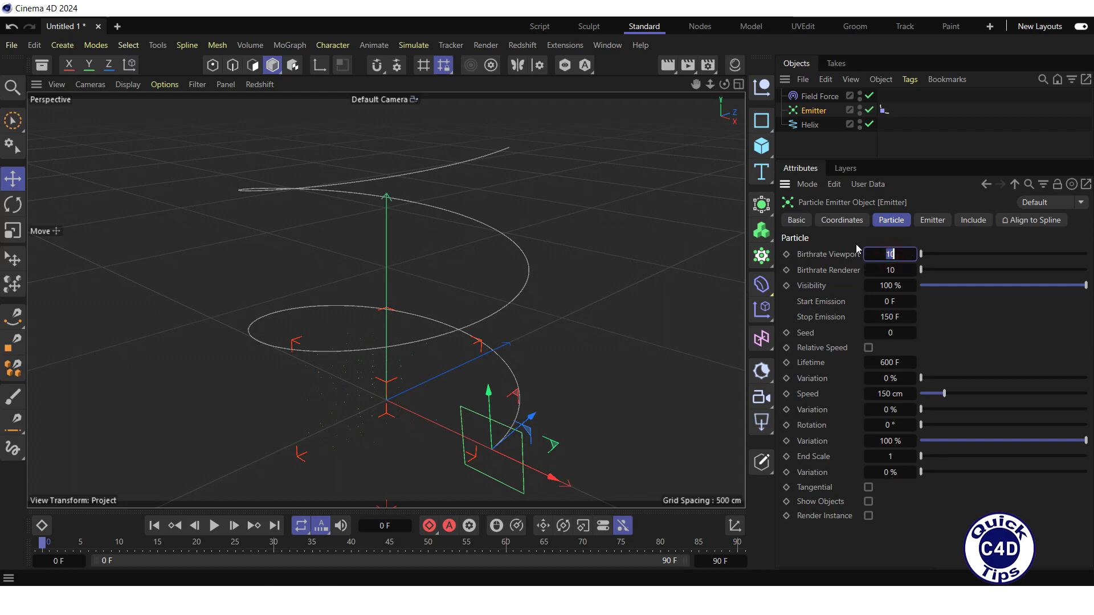
pyautogui.write('15')
pyautogui.press('Return')
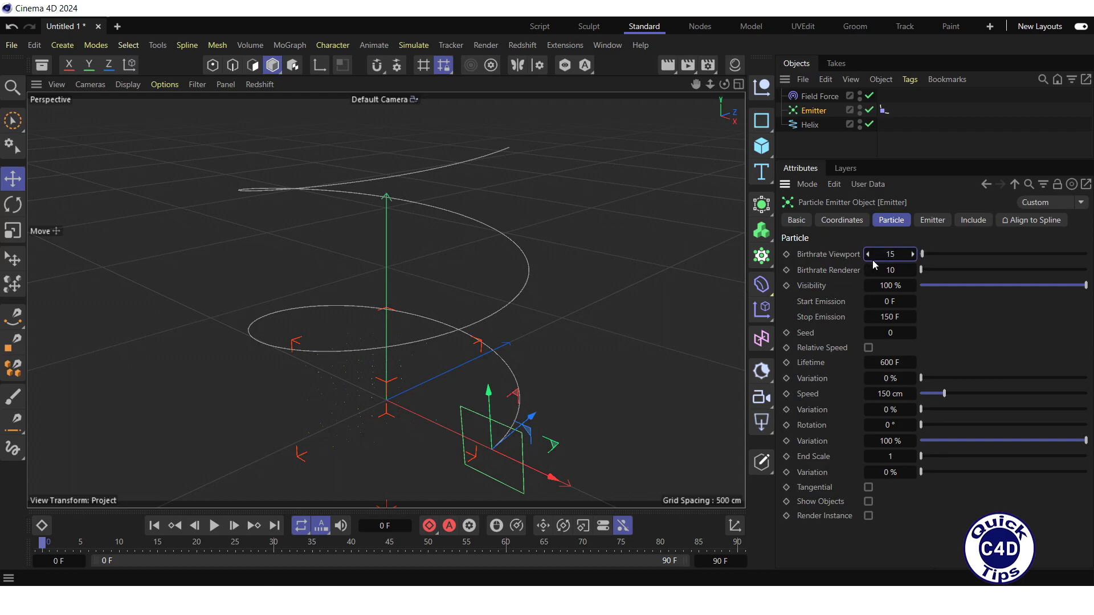
pyautogui.click(874, 270)
pyautogui.write('15')
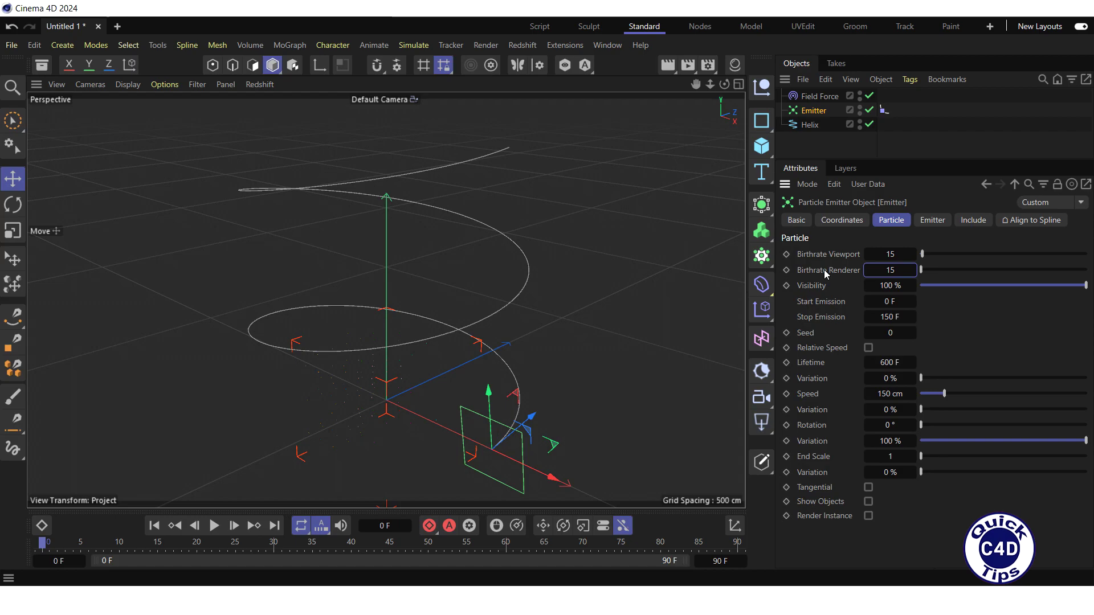
pyautogui.press('Return')
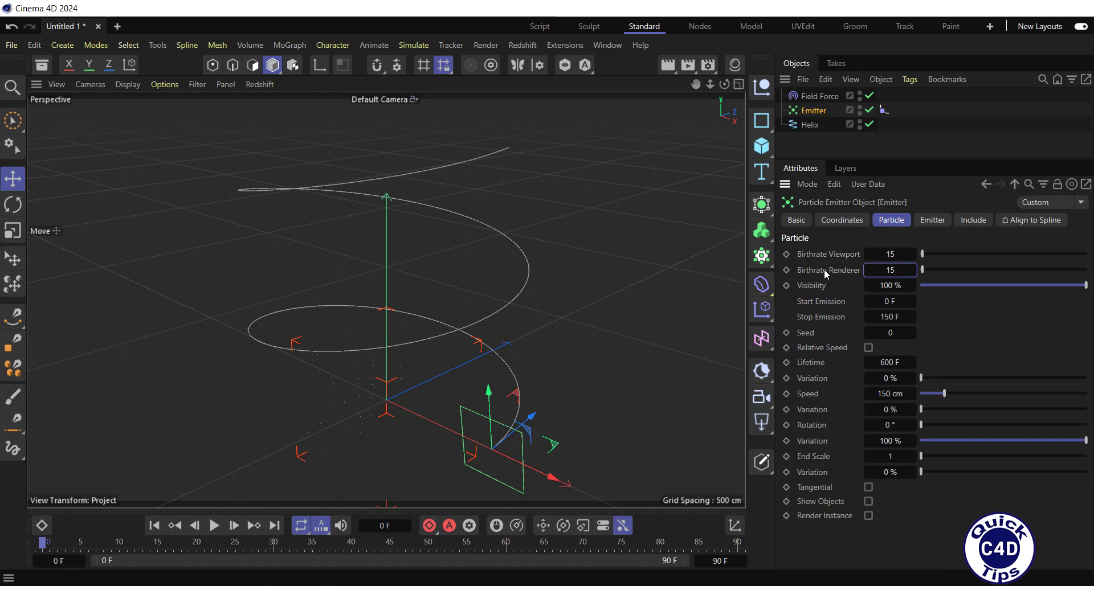
pyautogui.click(872, 396)
pyautogui.write('250')
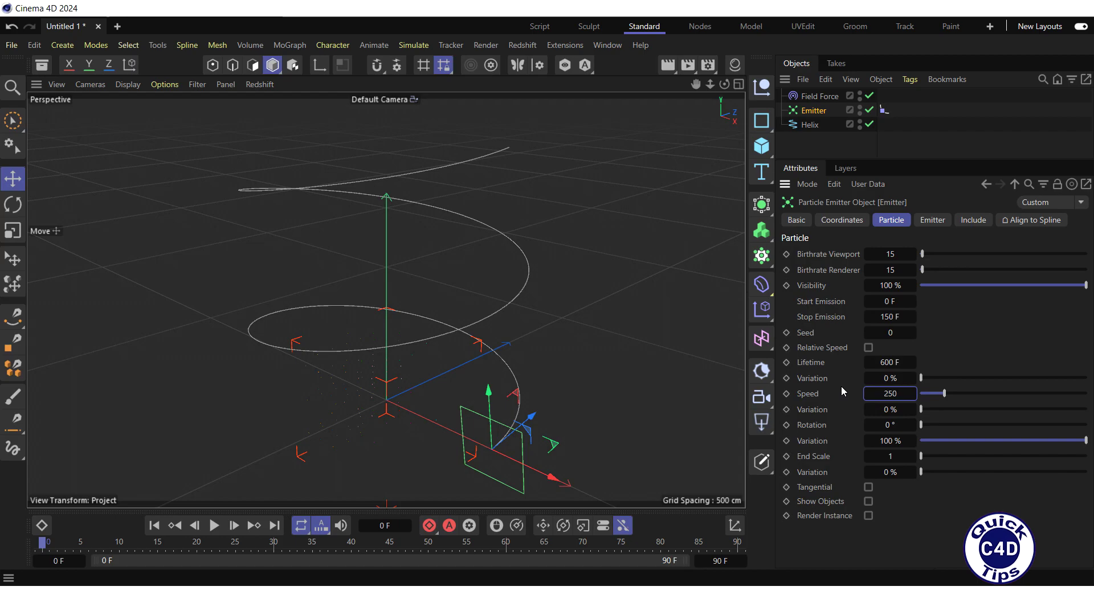
pyautogui.press('Return')
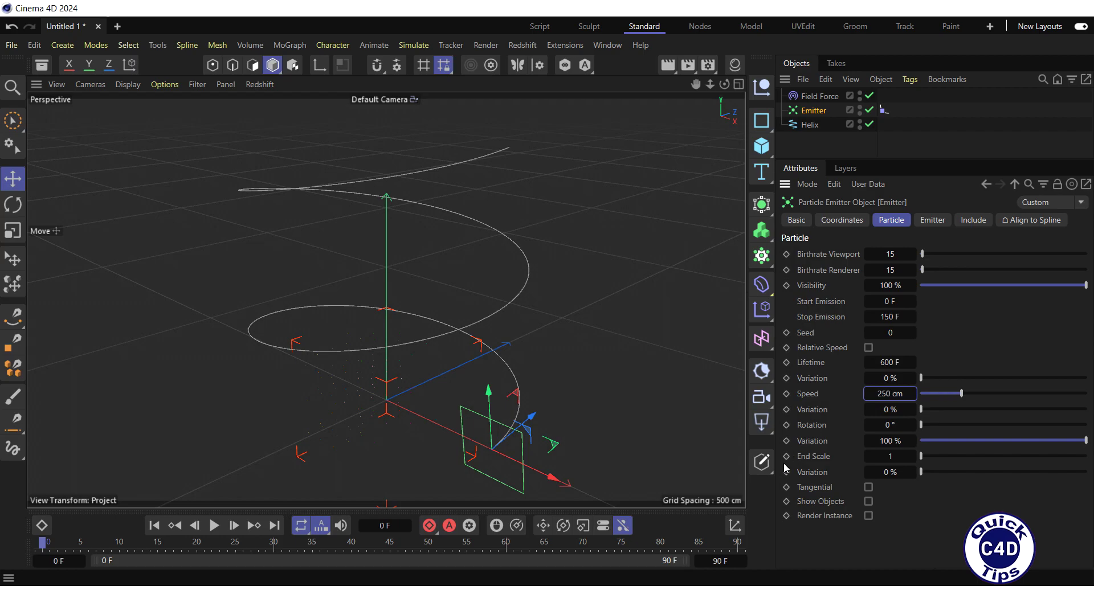
# Extend the animation's last frame to 300.
pyautogui.click(721, 564)
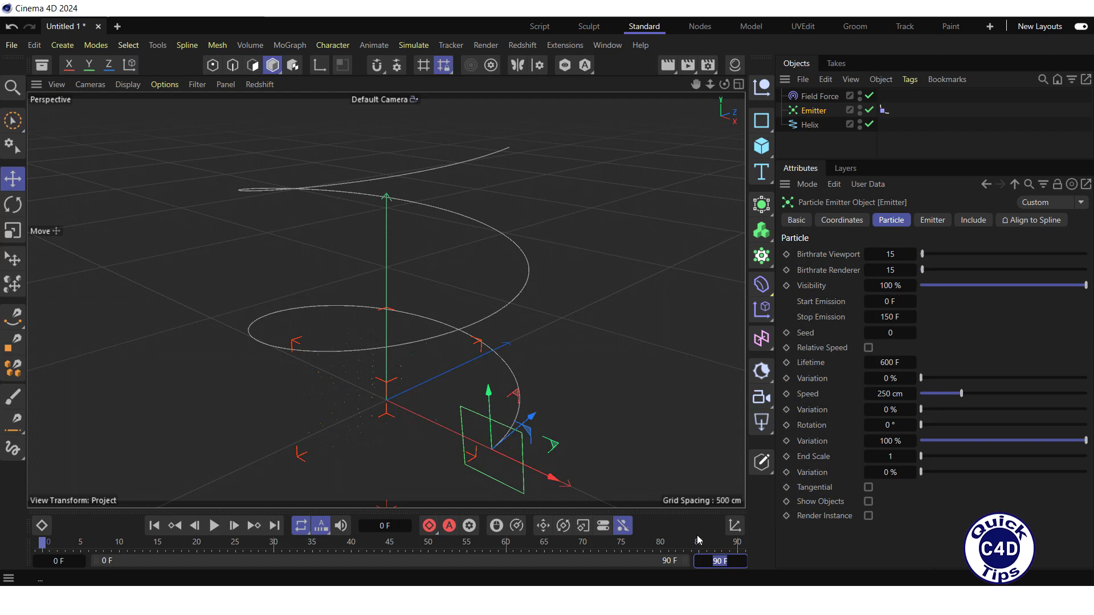
pyautogui.write('300')
pyautogui.press('Return')
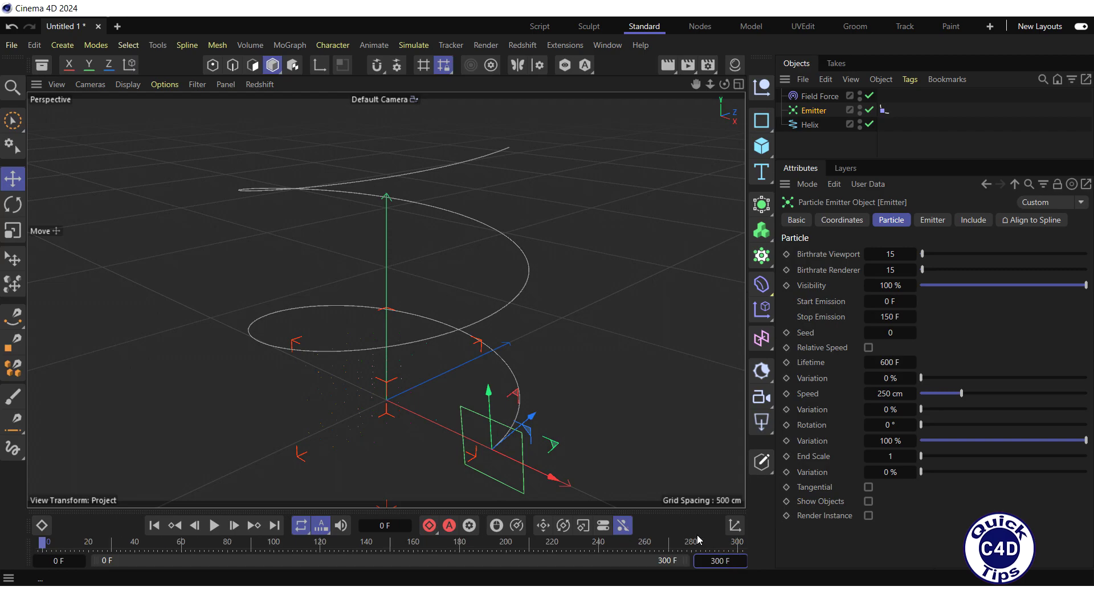
pyautogui.click(216, 526)
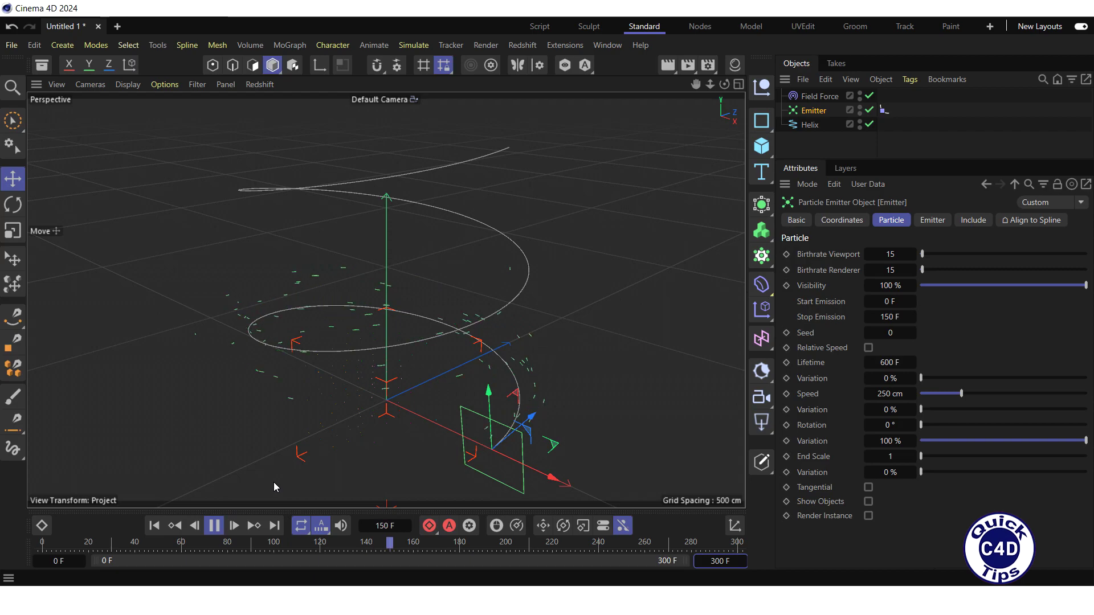
pyautogui.click(214, 527)
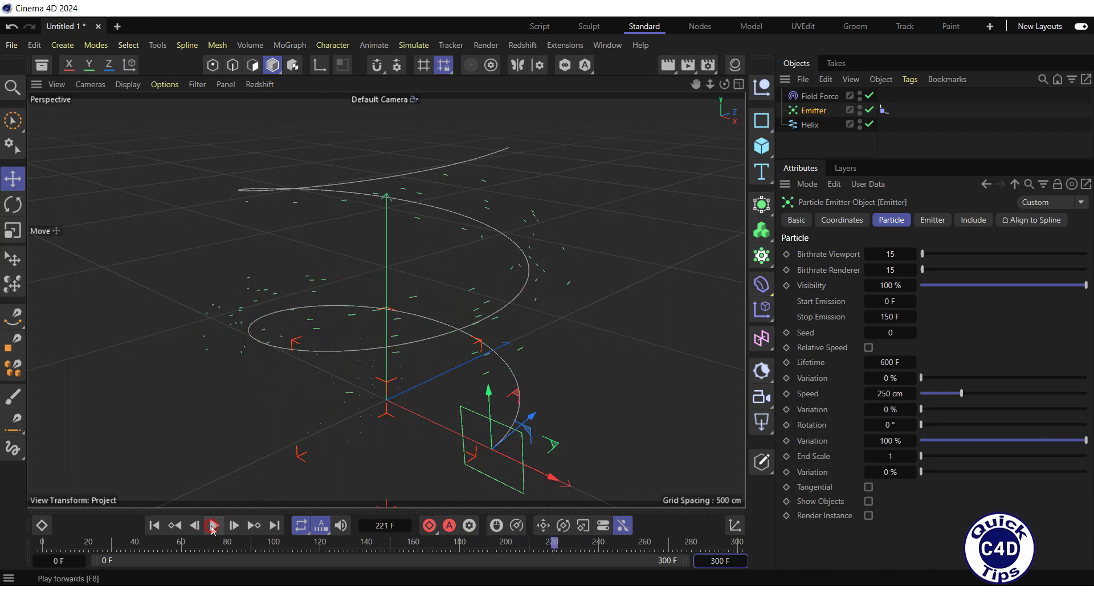
pyautogui.click(155, 525)
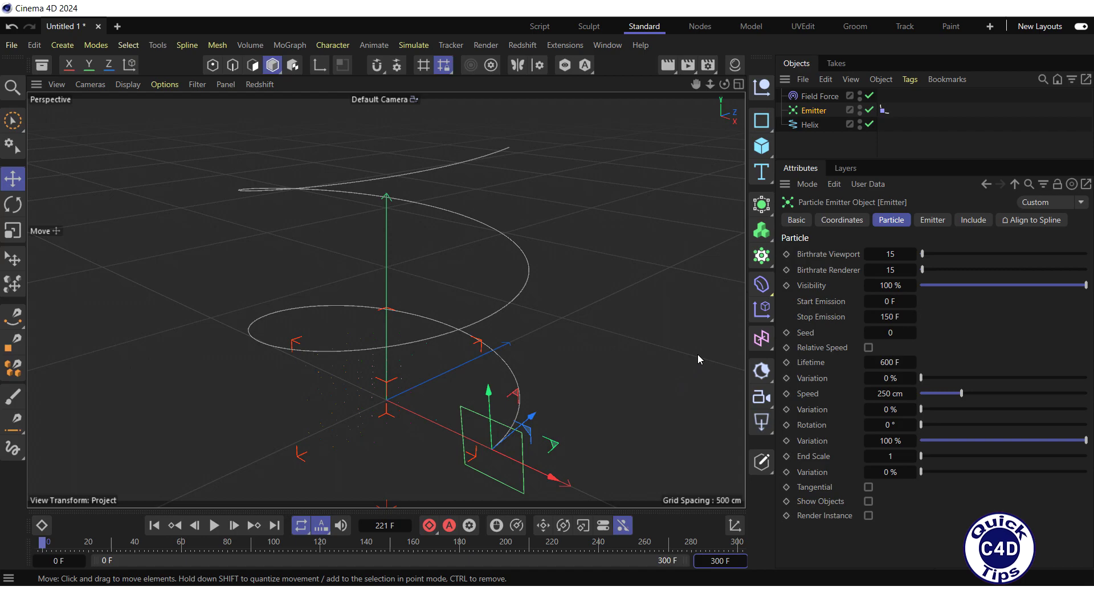
# Add a Platonic object with a 20 cm radius.
pyautogui.click(764, 149)
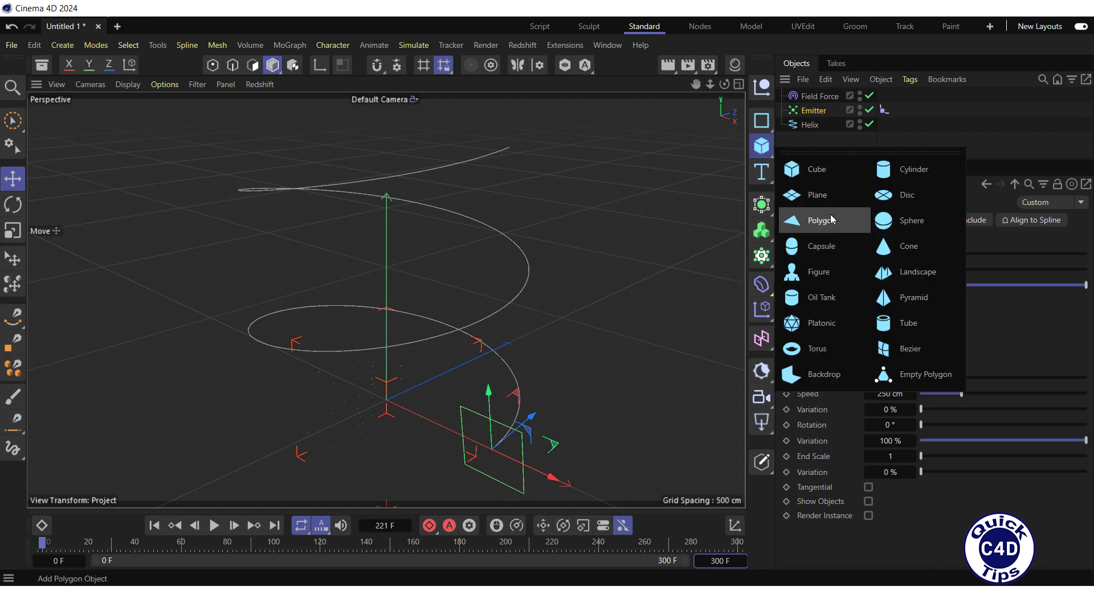
pyautogui.click(825, 322)
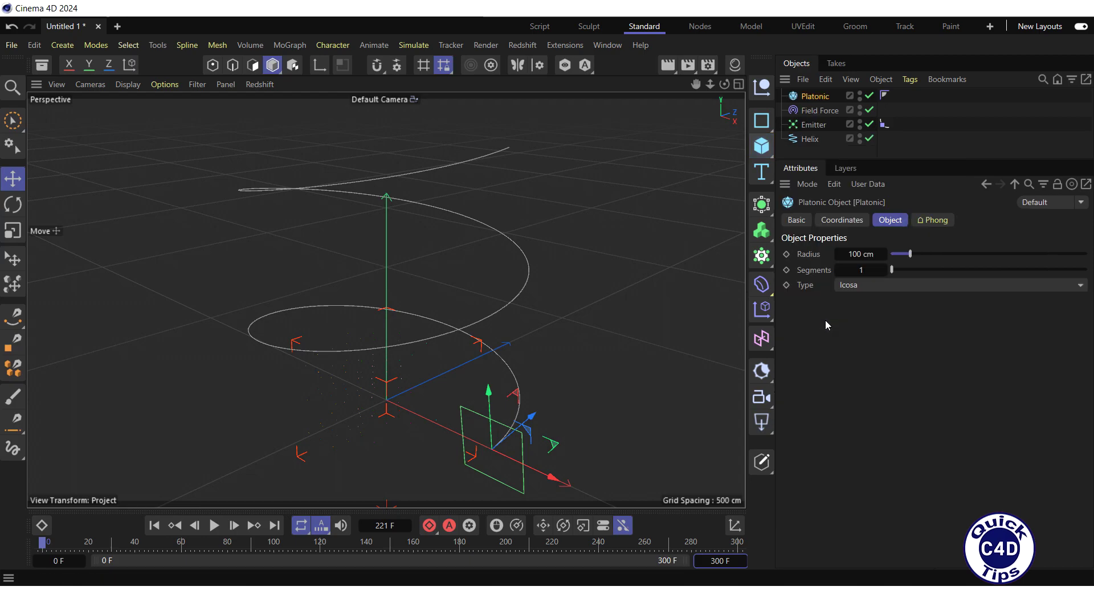
pyautogui.doubleClick(861, 254)
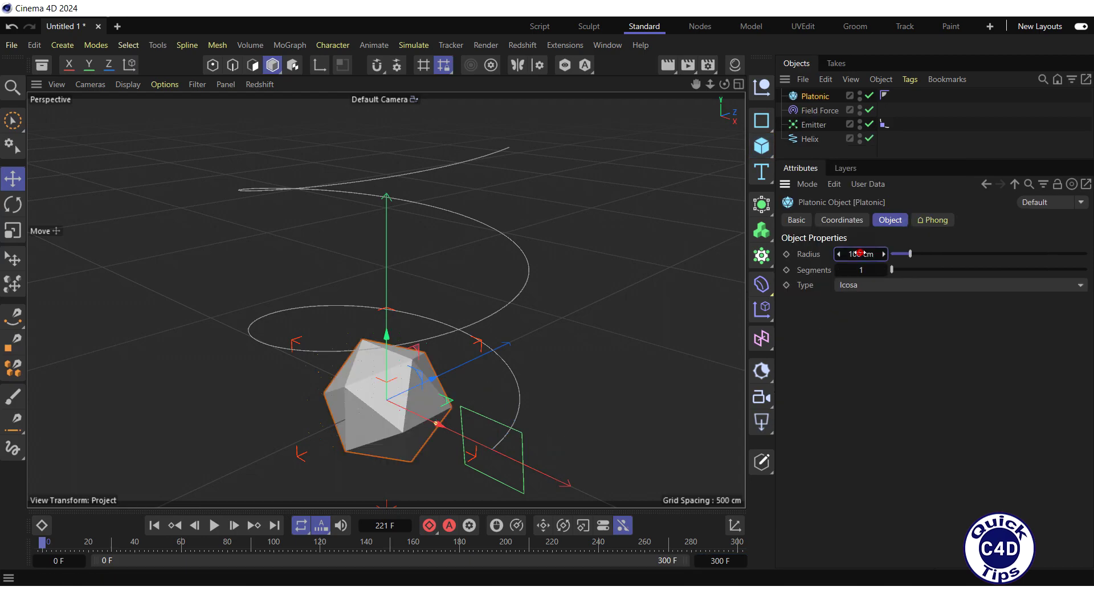
pyautogui.write('20')
pyautogui.press('Return')
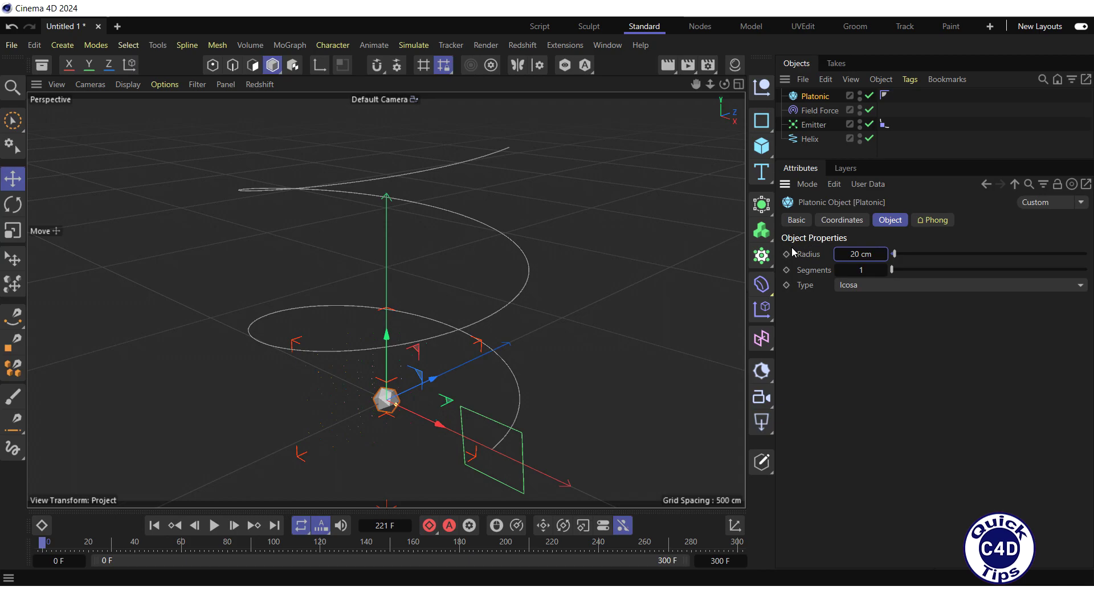
# Create a pure red material named Mat and apply it to the Platonic.
pyautogui.click(735, 64)
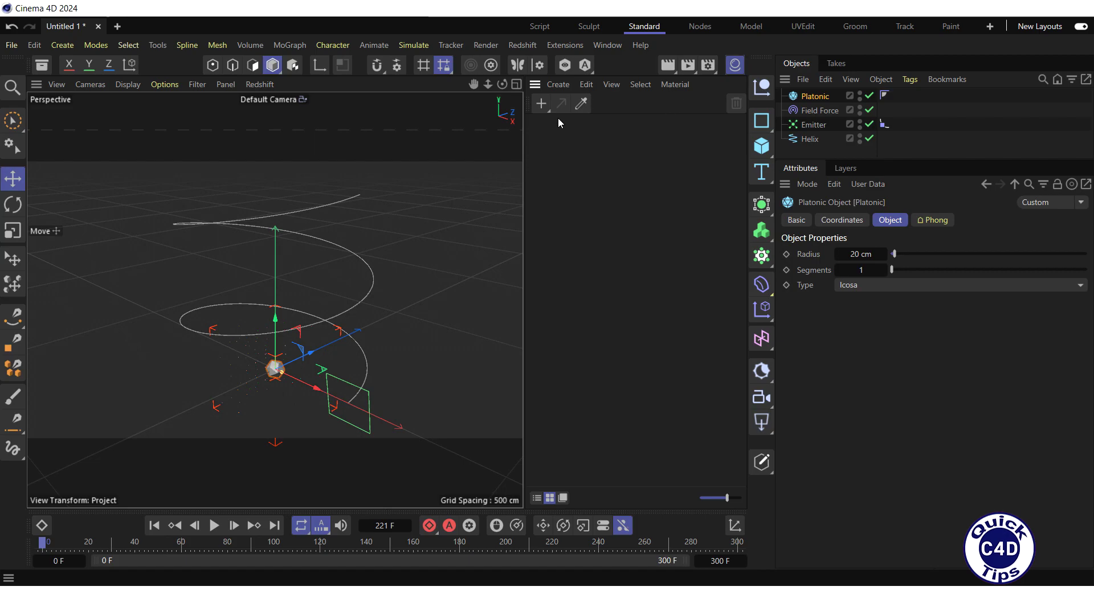
pyautogui.click(541, 104)
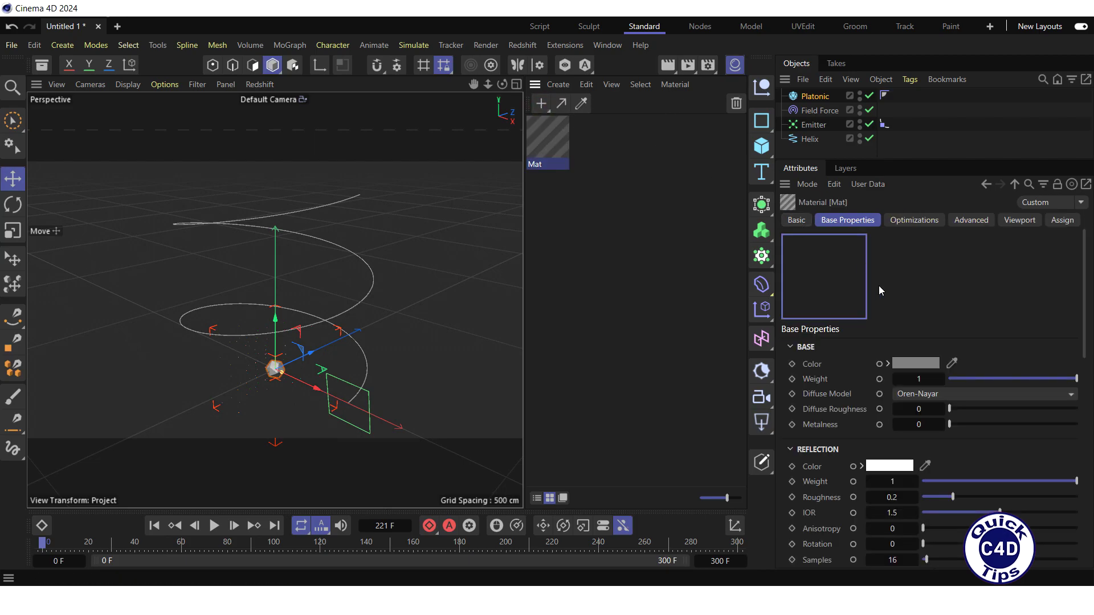
pyautogui.click(915, 363)
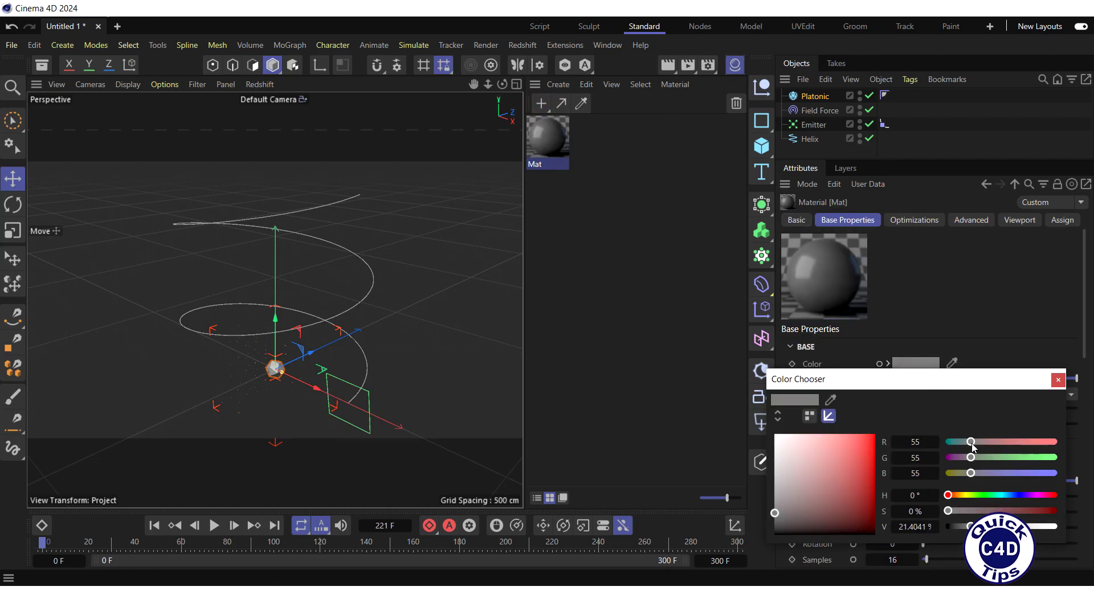
pyautogui.moveTo(972, 441); pyautogui.dragTo(1055, 443)
pyautogui.moveTo(969, 458); pyautogui.dragTo(949, 474)
pyautogui.click(1058, 380)
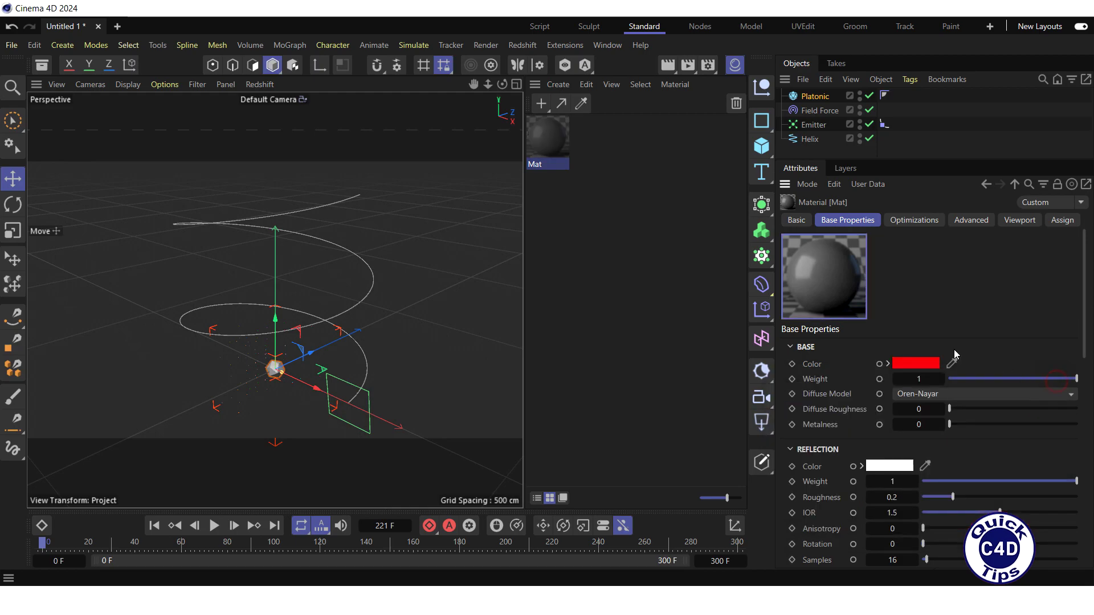
pyautogui.moveTo(538, 137); pyautogui.dragTo(812, 96)
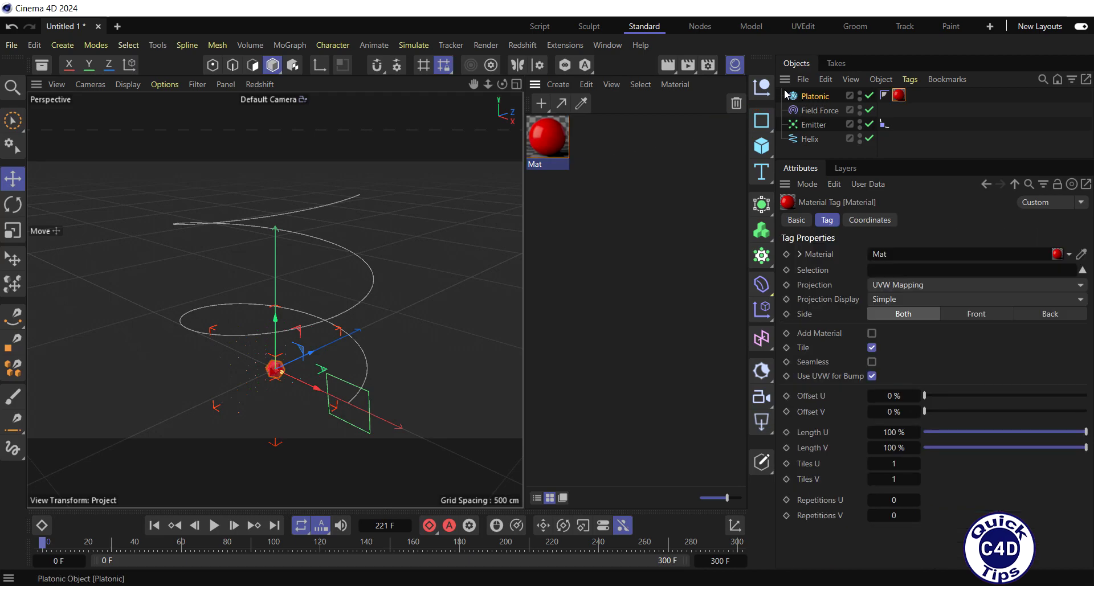
pyautogui.click(739, 67)
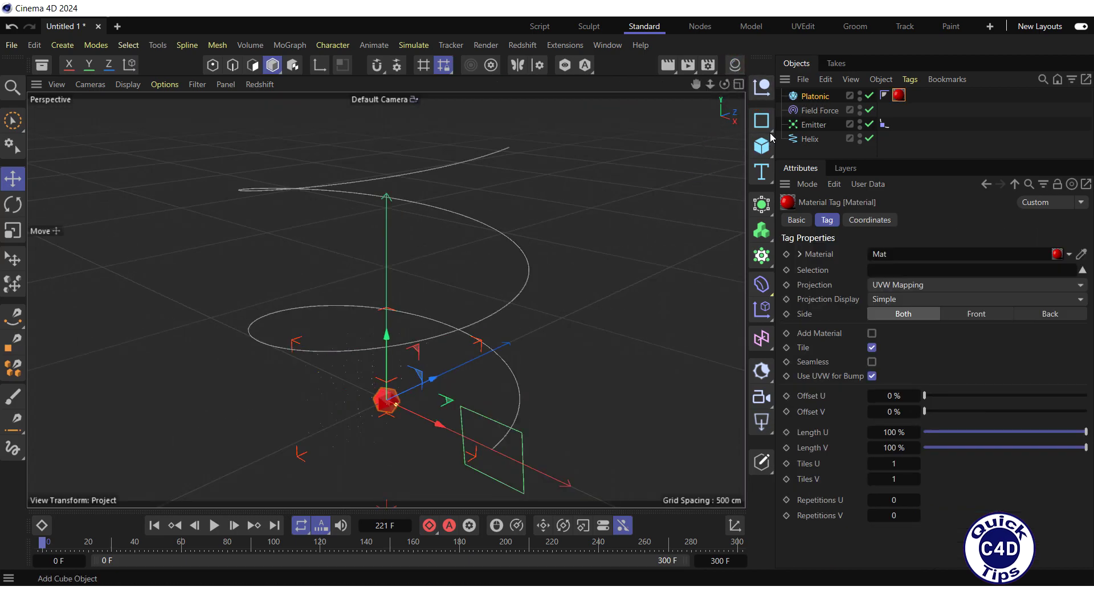
# Parent the Platonic under the Emitter, enable Show Objects, and play the animation.
pyautogui.moveTo(812, 98); pyautogui.dragTo(817, 122)
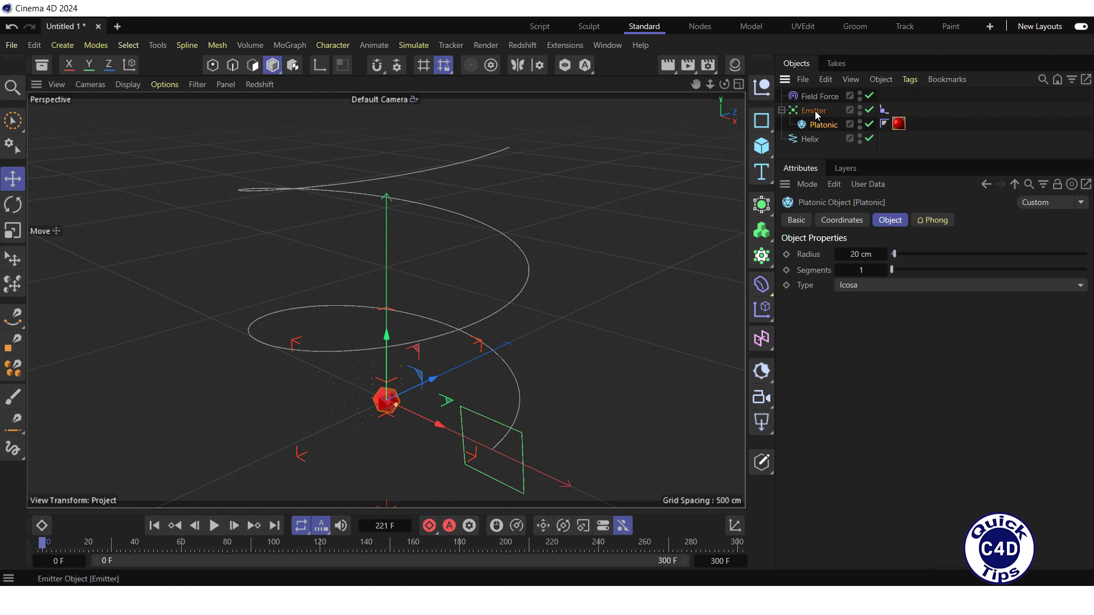
pyautogui.click(815, 111)
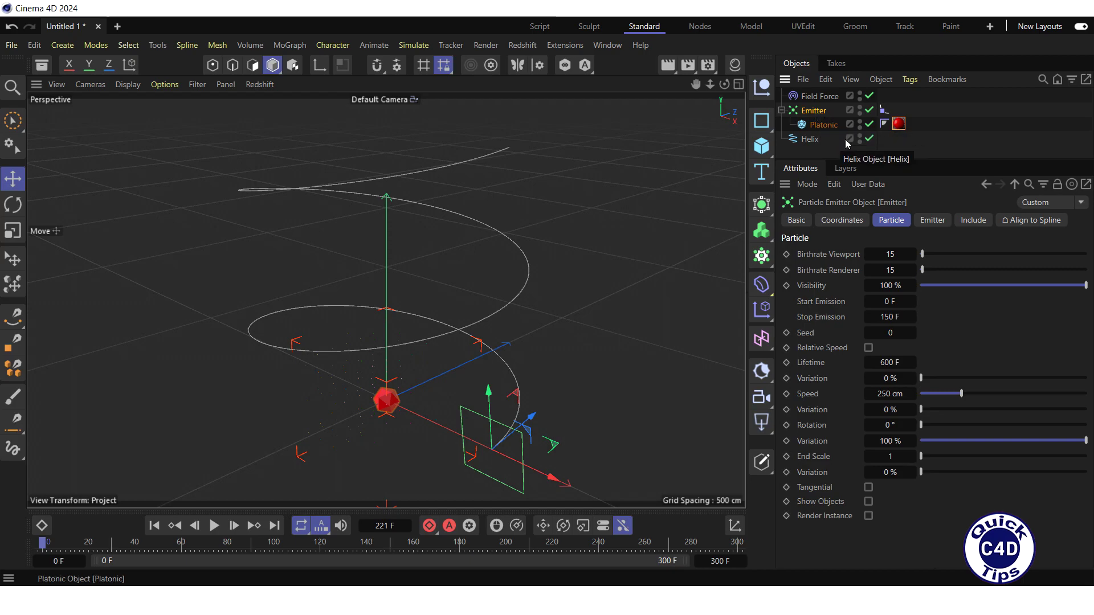
pyautogui.click(892, 222)
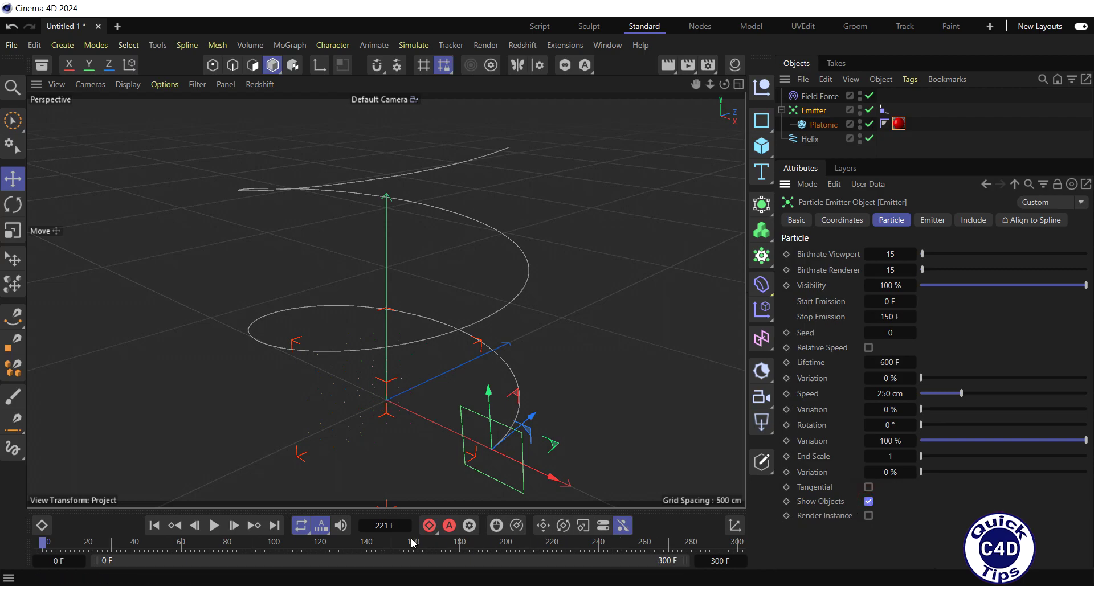
pyautogui.click(215, 525)
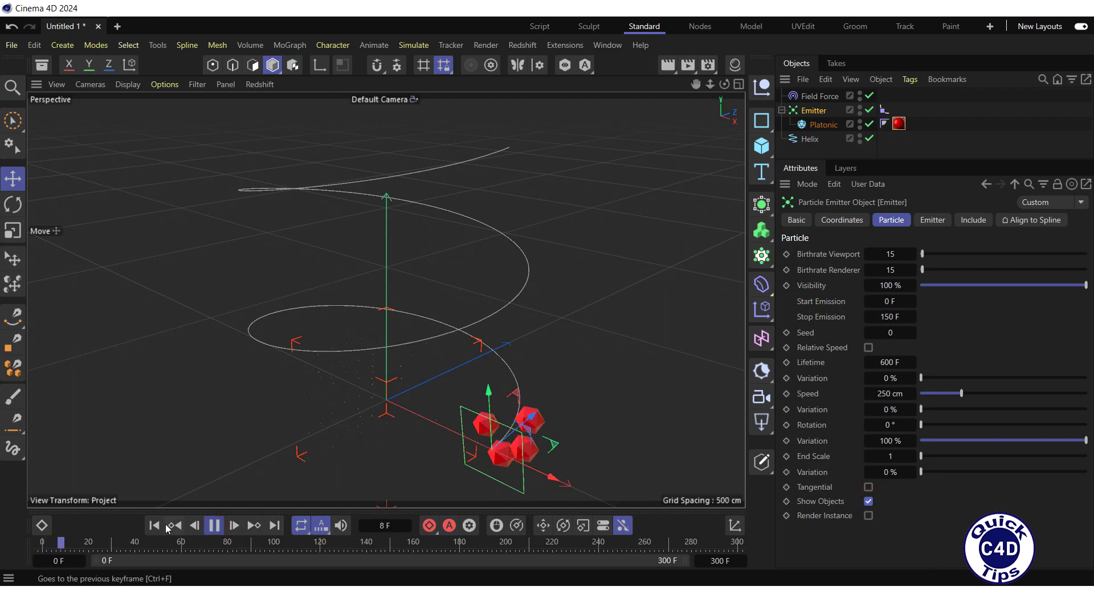